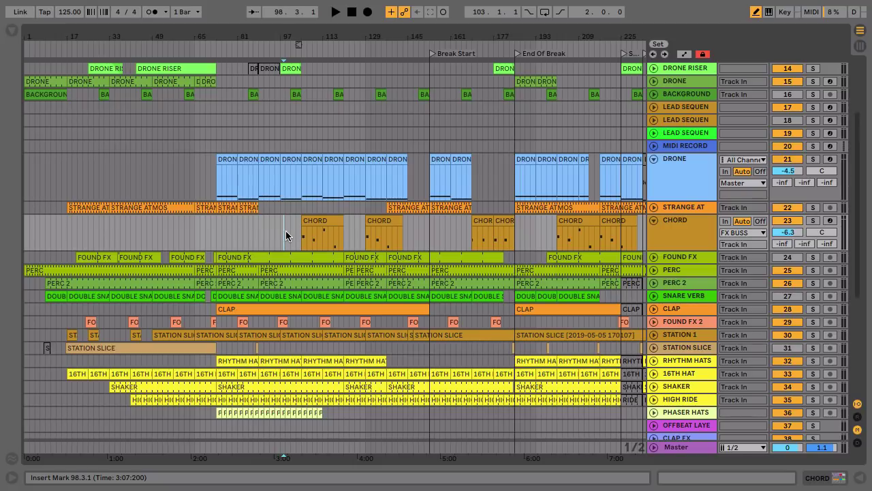
- Play the arrangement from about bar 98 and examine the DRONE to CHORD transition around bars 88 to 113
click(285, 238)
key(space)
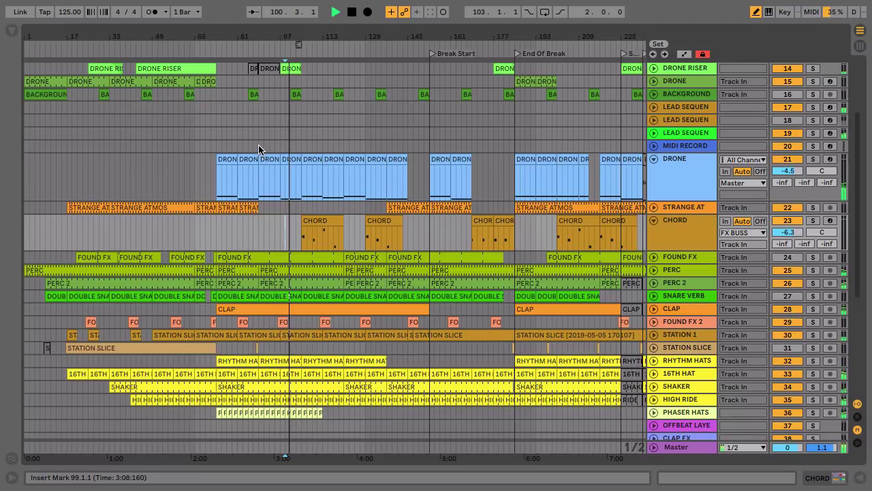
drag(256, 142, 321, 233)
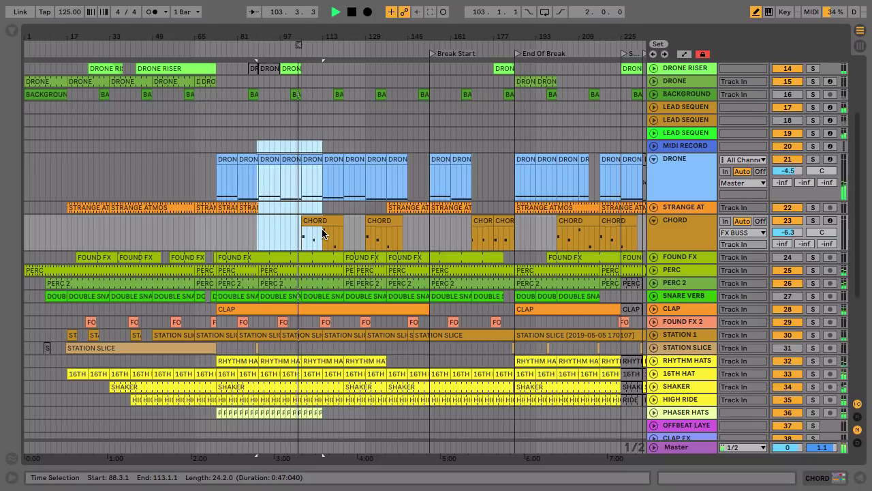
key(z)
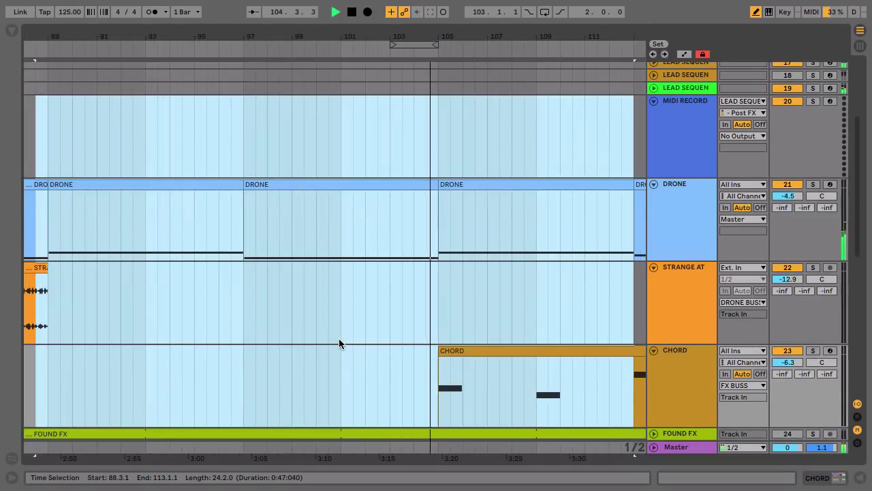
click(374, 329)
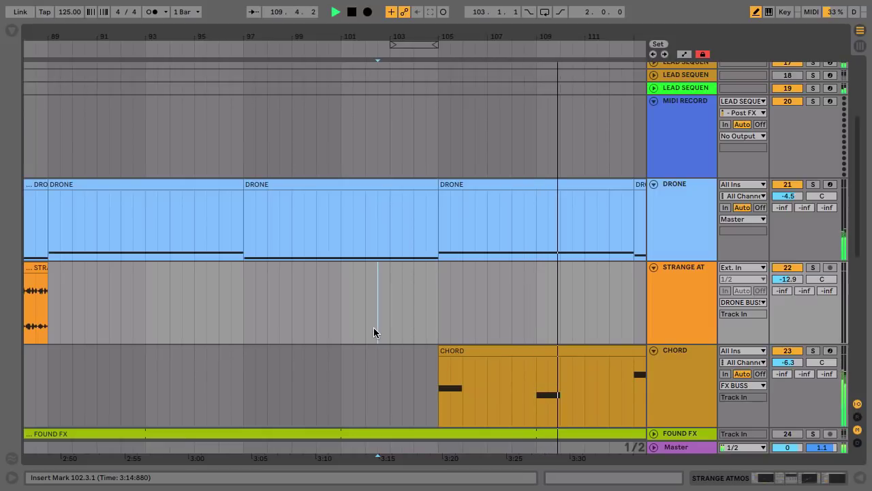
key(space)
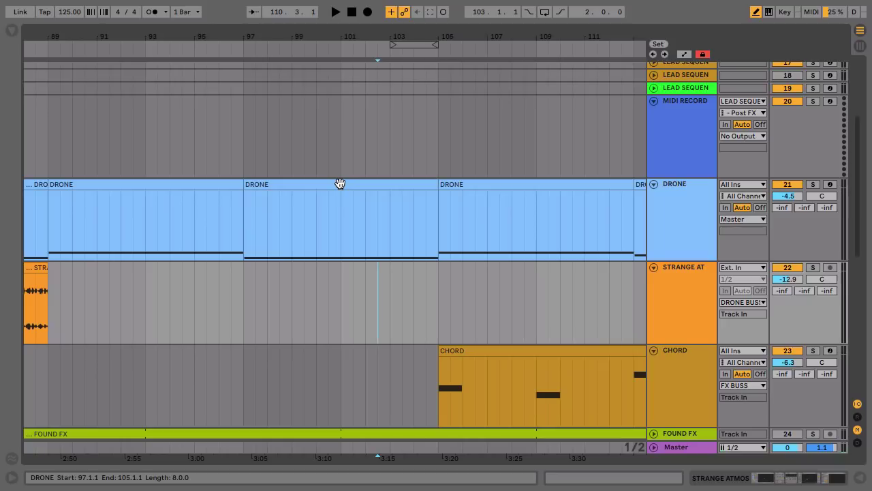
- Duplicate the DRONE track and transpose the note in the copy's bar 97 clip up one octave to A#4
click(689, 194)
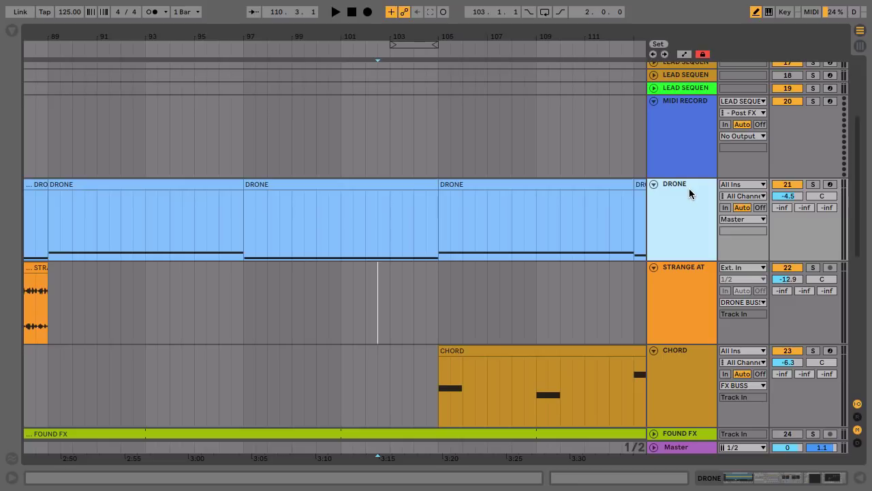
key(ctrl+d)
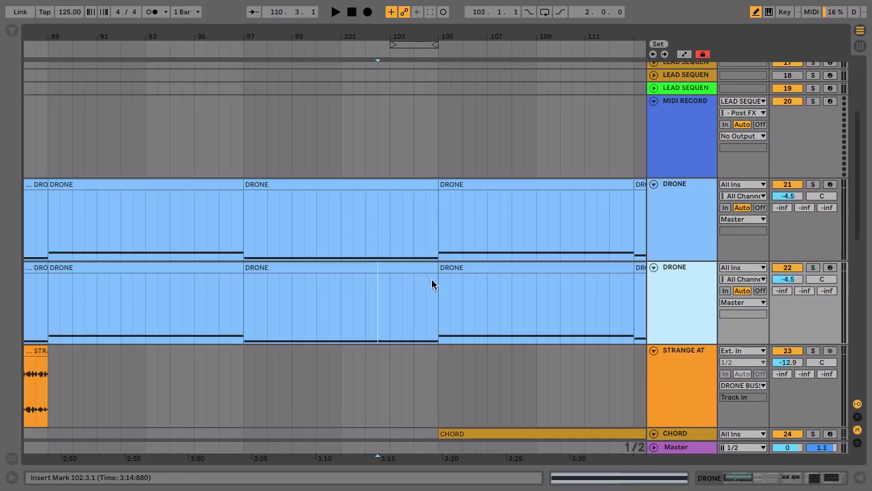
double_click(417, 267)
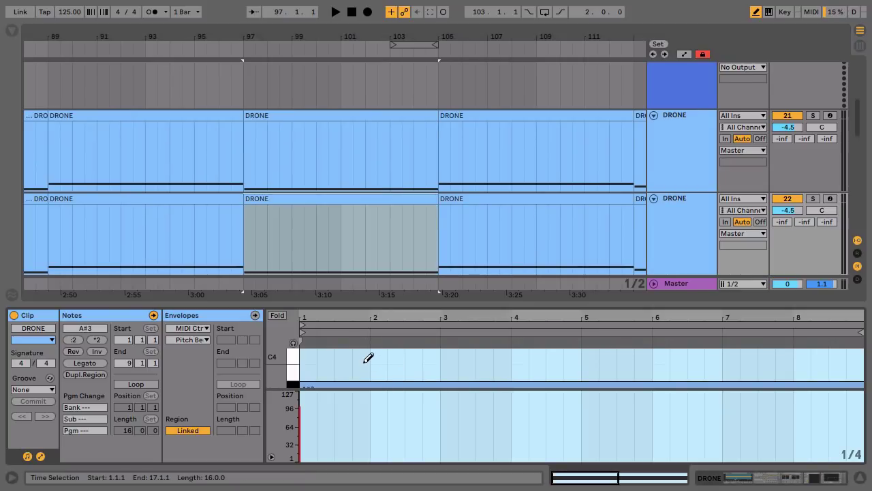
click(338, 386)
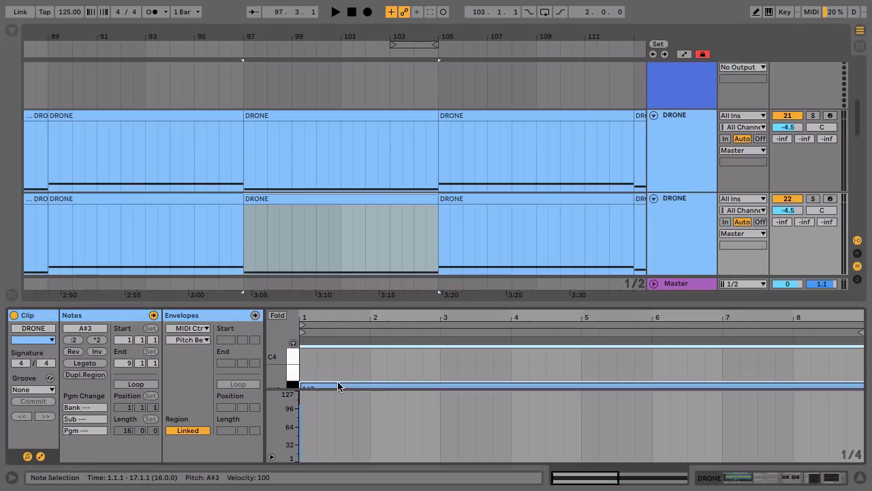
key(shift+Up)
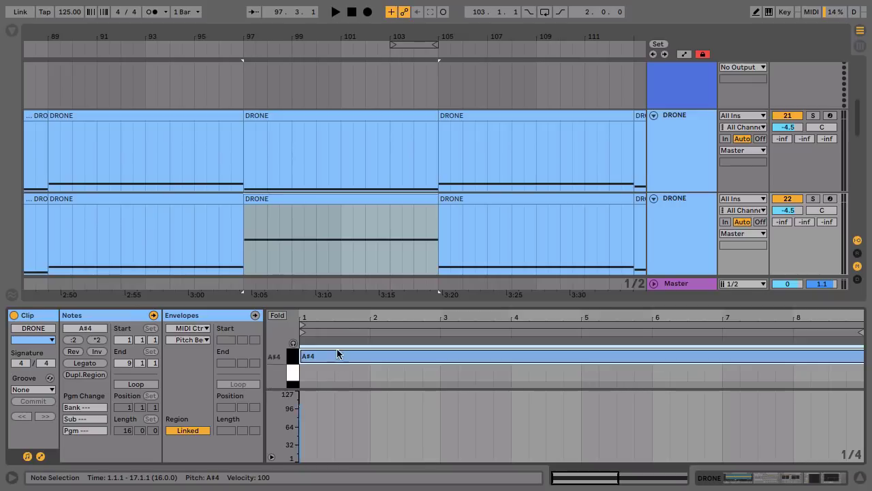
- Insert an audio track below the duplicated DRONE track, set its input to that duplicate, and arm it for recording
click(671, 204)
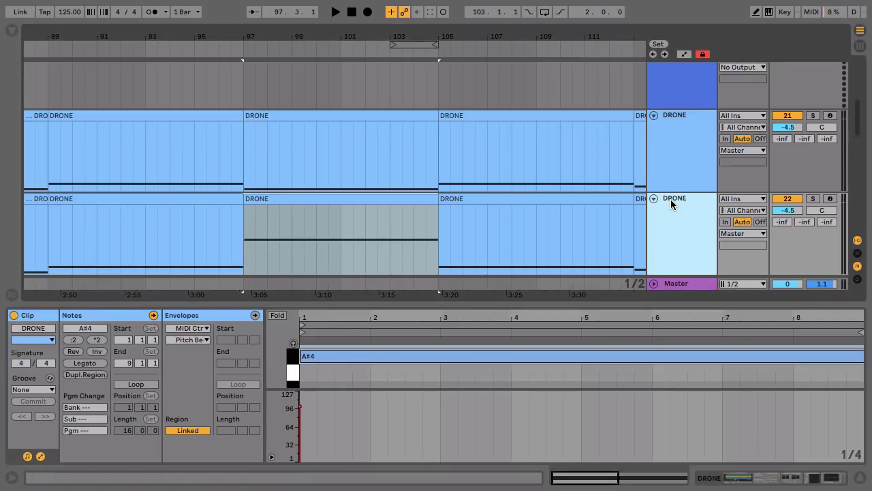
key(ctrl+t)
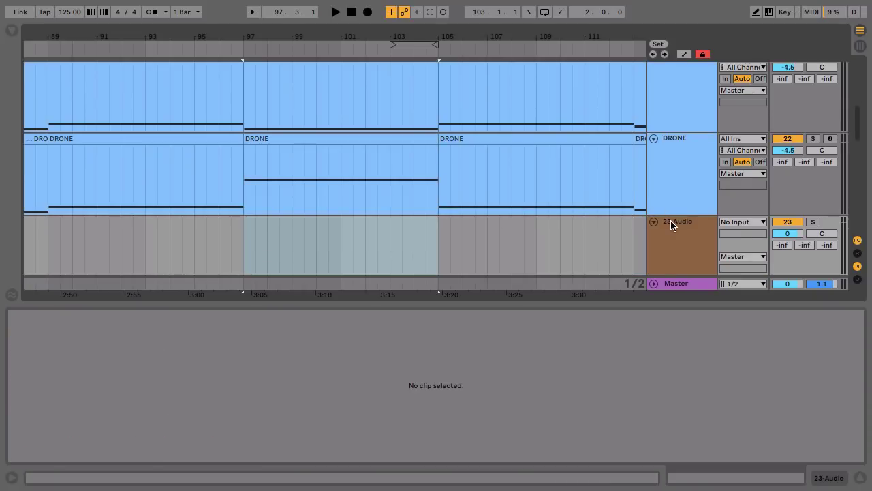
click(740, 223)
scroll(739, 287, up, 10)
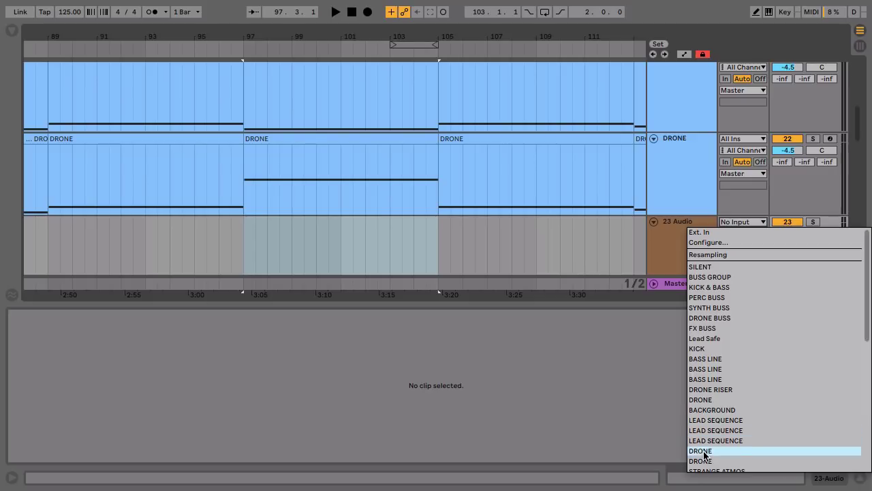
click(703, 461)
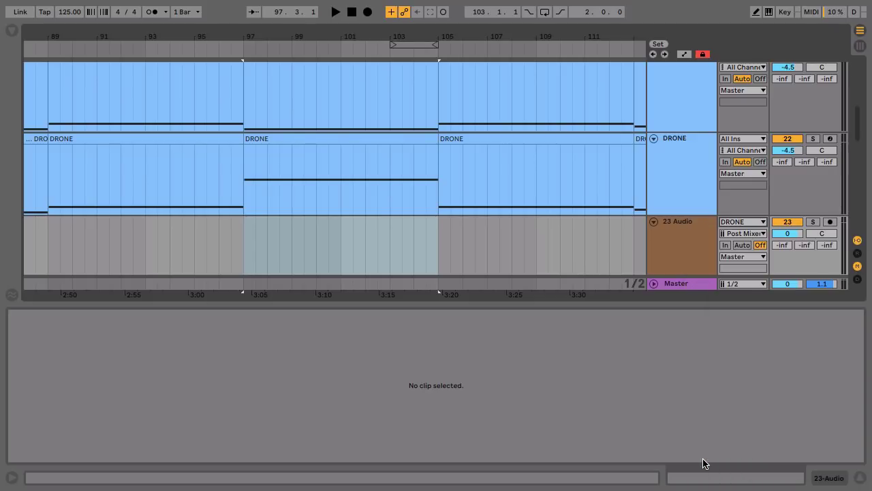
click(831, 222)
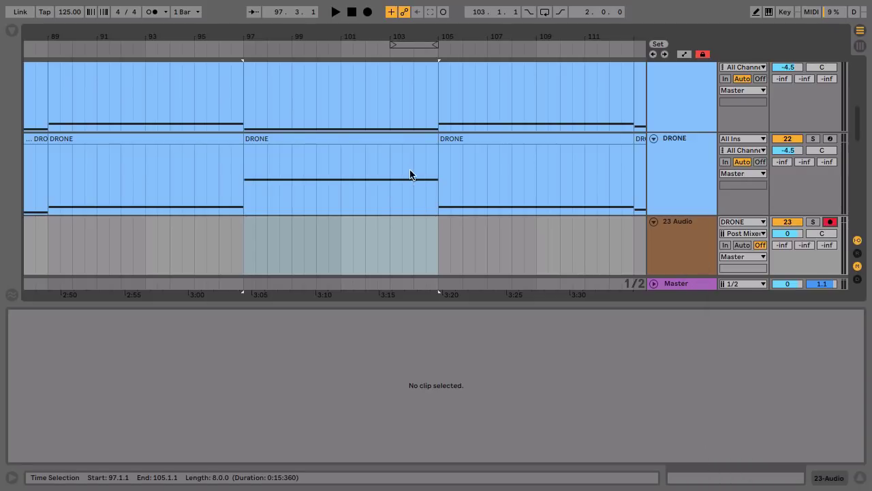
- Record the soloed duplicate DRONE from bar 97 to about bar 101 on the audio track, and delete the duplicate DRONE track
click(394, 139)
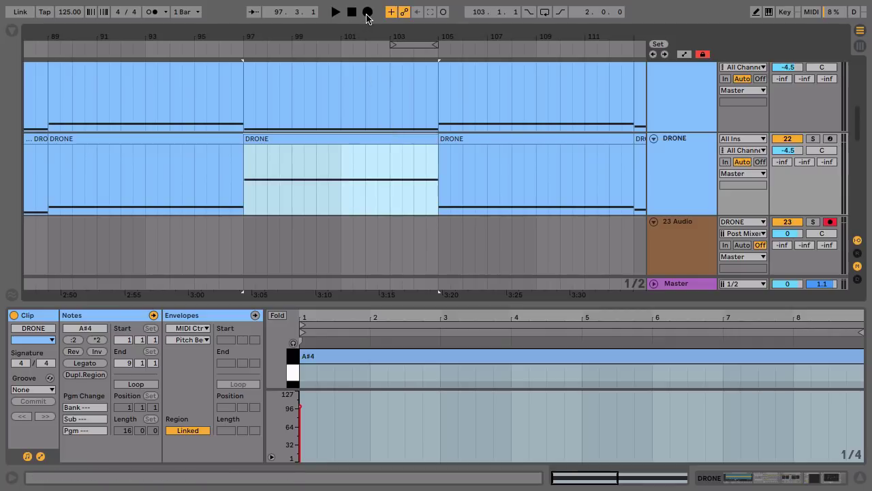
click(367, 12)
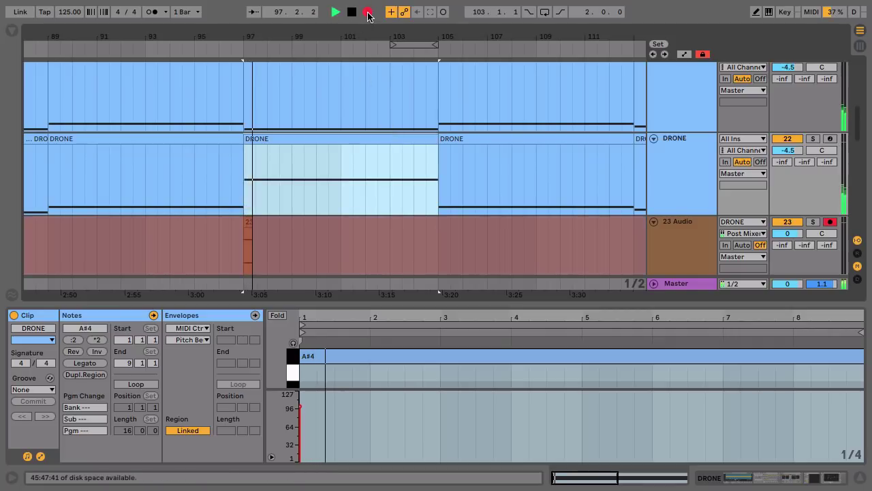
click(813, 138)
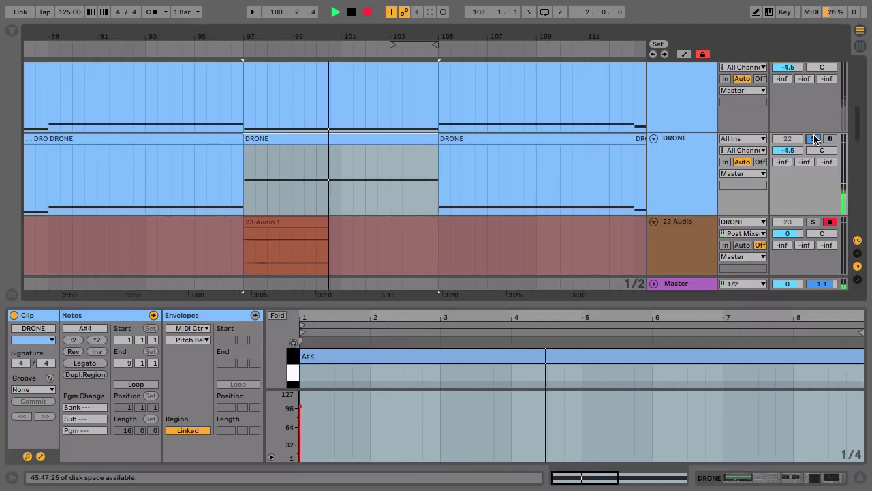
key(space)
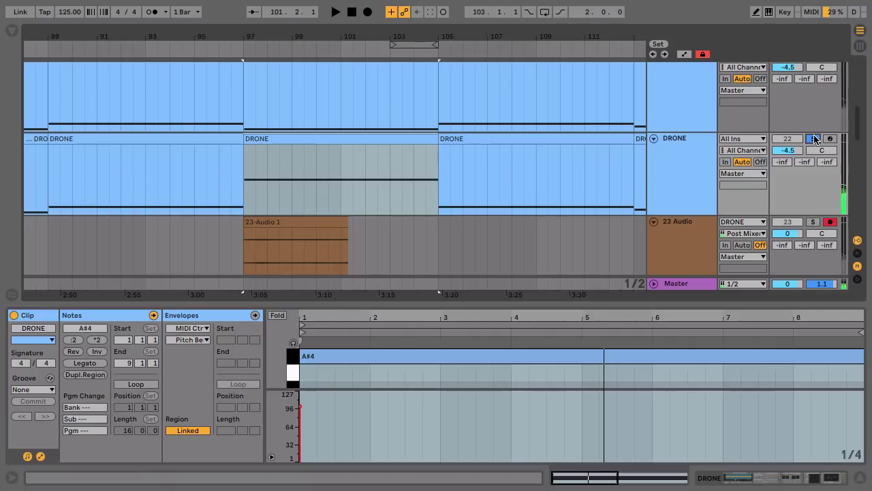
click(679, 183)
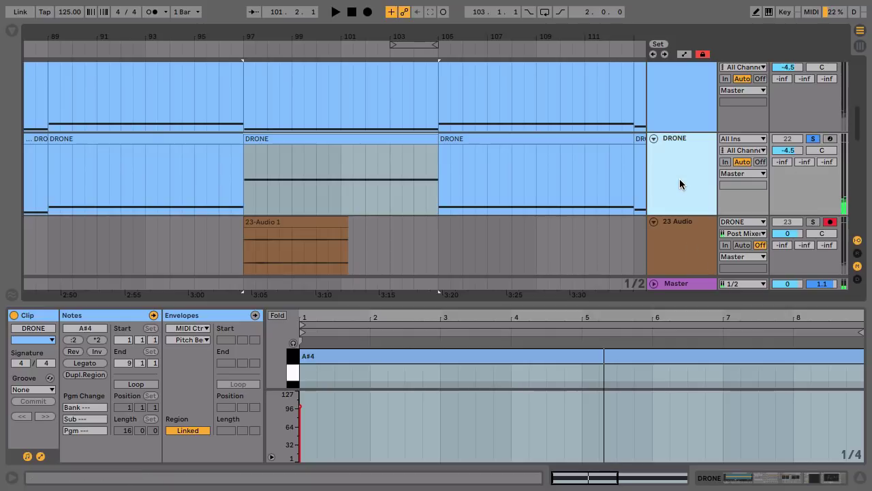
key(Delete)
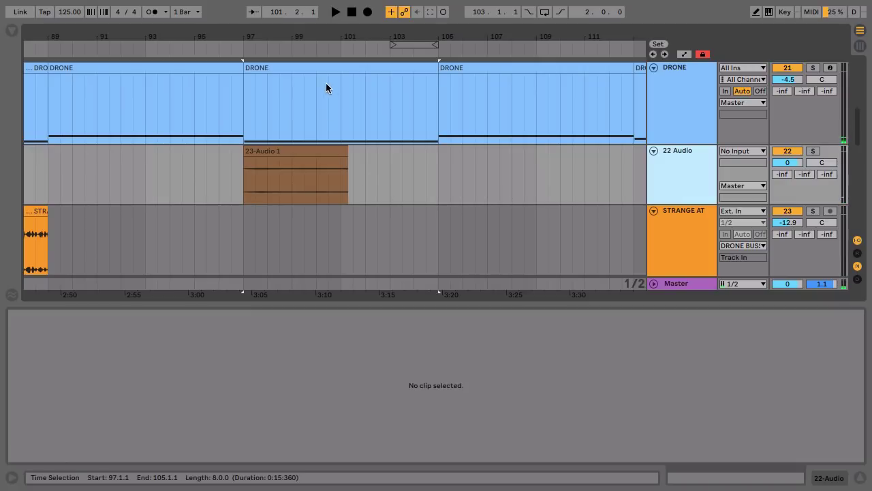
- Move the recorded audio clip to start at bar 102 and trim its end to bar 105, where the CHORD clip starts
click(272, 151)
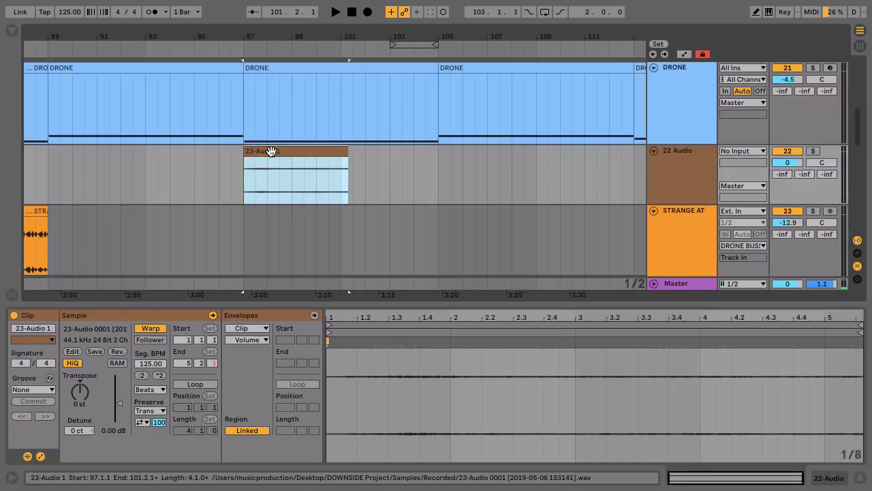
drag(271, 150, 399, 145)
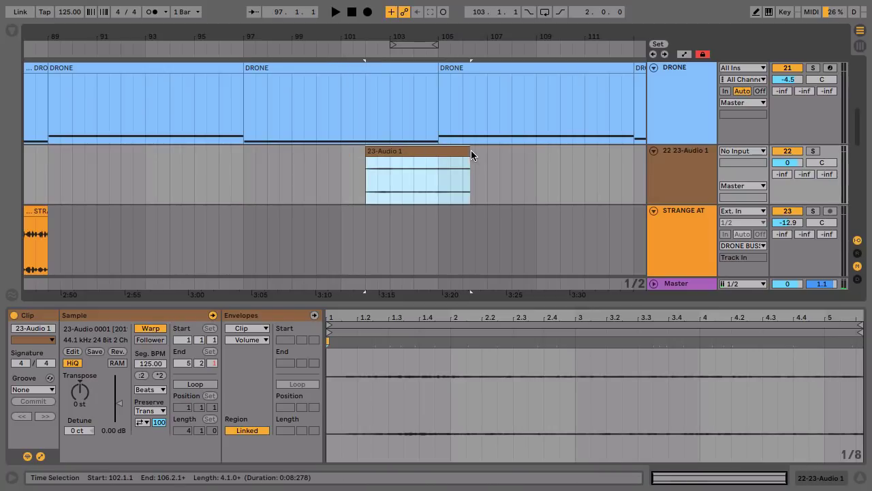
drag(467, 151, 438, 151)
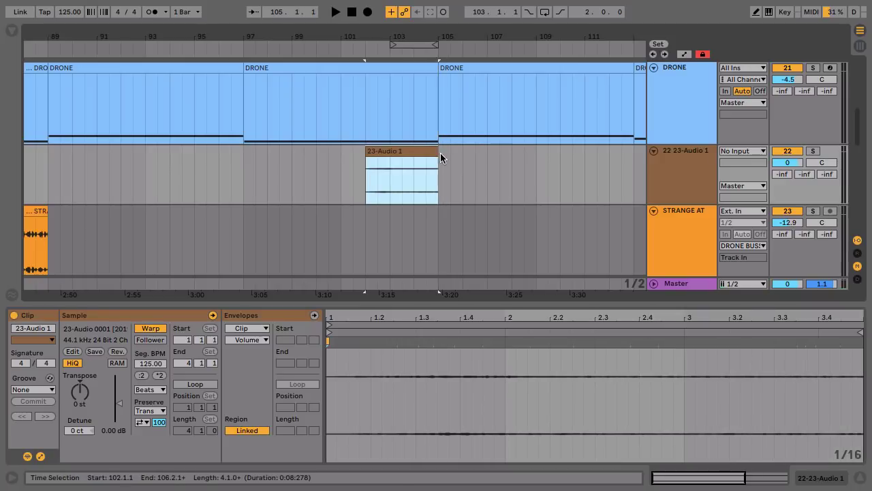
- Collapse the STRANGE AT track while auditioning from bar 102, and add a fade-in of about one bar to the recorded clip
key(space)
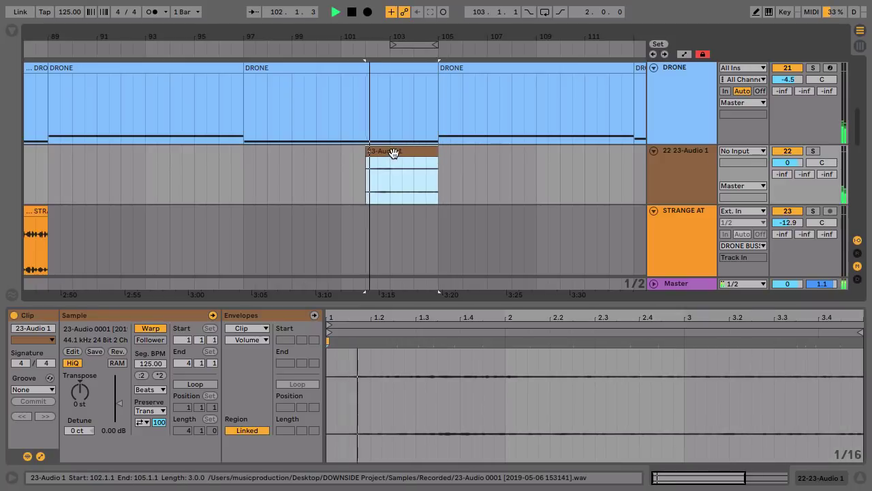
scroll(499, 165, down, 2)
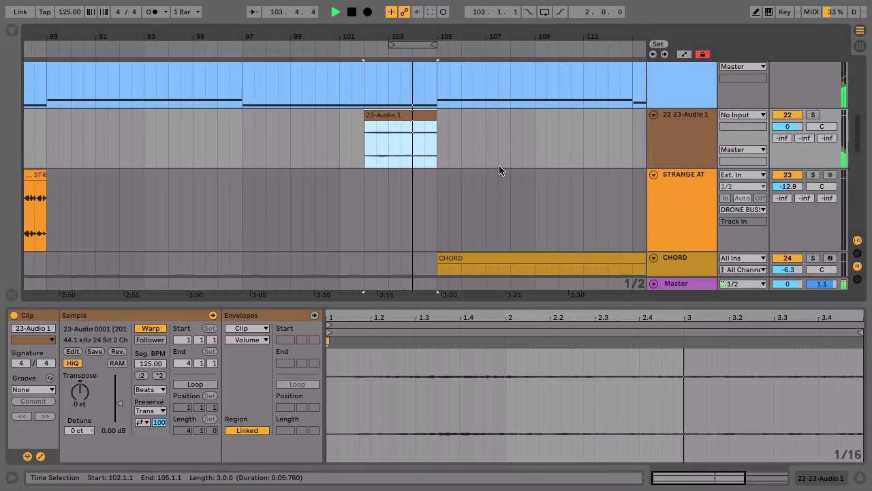
click(653, 174)
scroll(535, 177, up, 1)
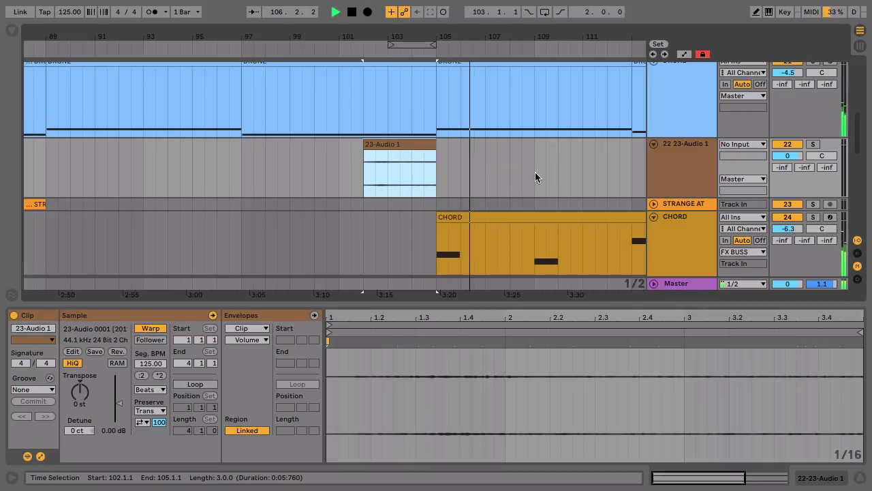
key(space)
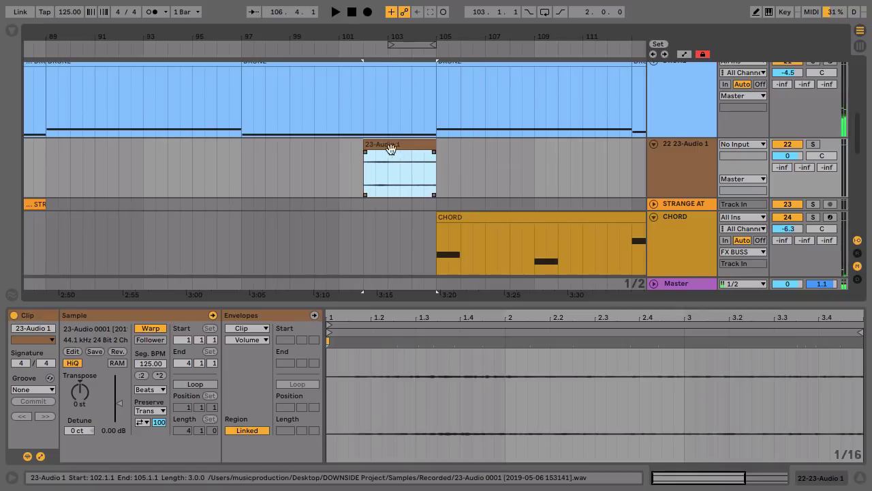
drag(365, 152, 394, 153)
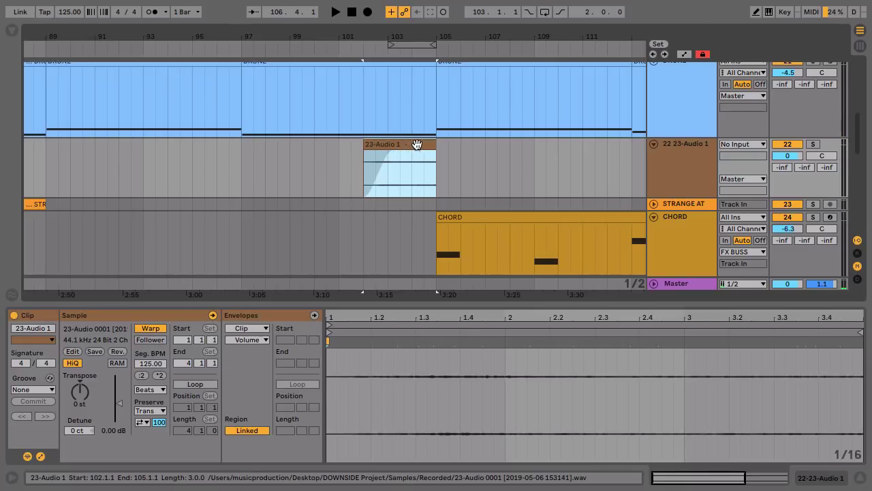
- Find the stock Delay effect in the browser and load it on the recorded audio track
click(691, 157)
click(691, 158)
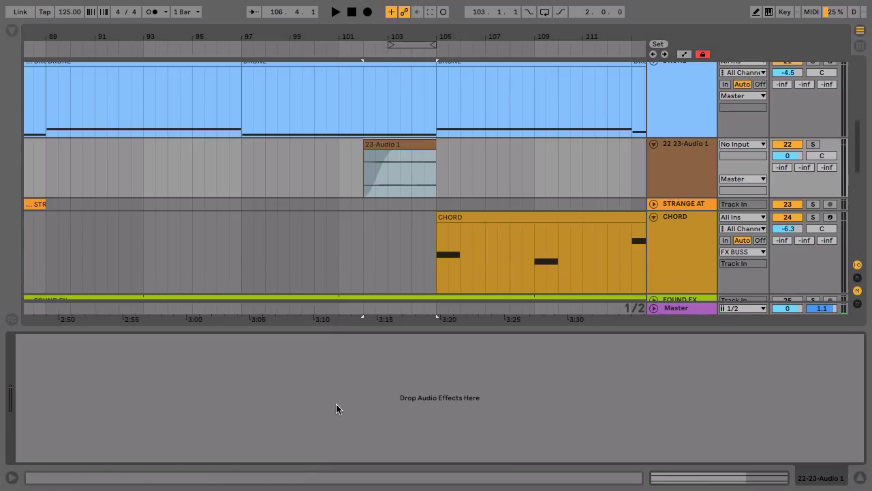
key(ctrl+f)
text(delay)
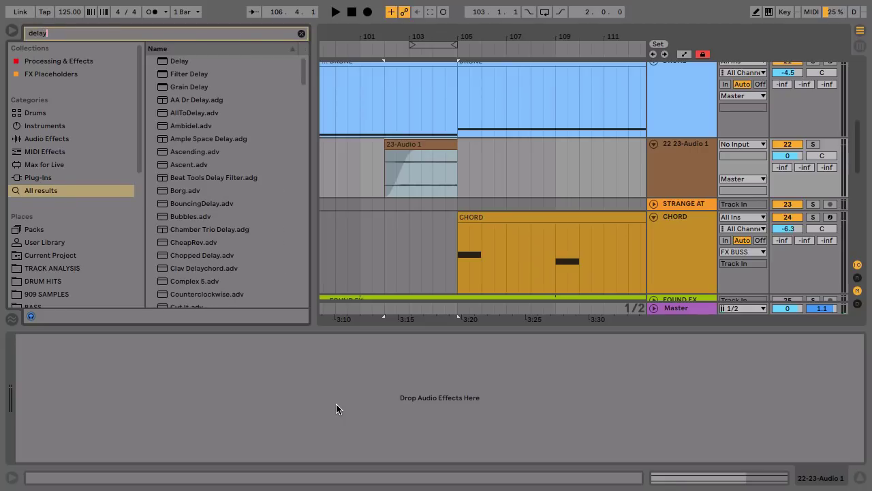
key(Down)
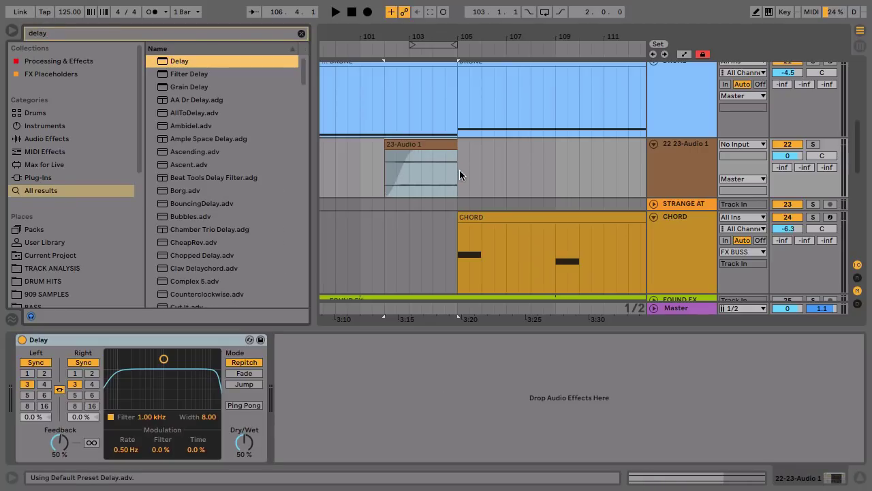
- Set the Delay's feedback to 73%, dry/wet to 33%, and the linked synced delay time to 4
click(443, 154)
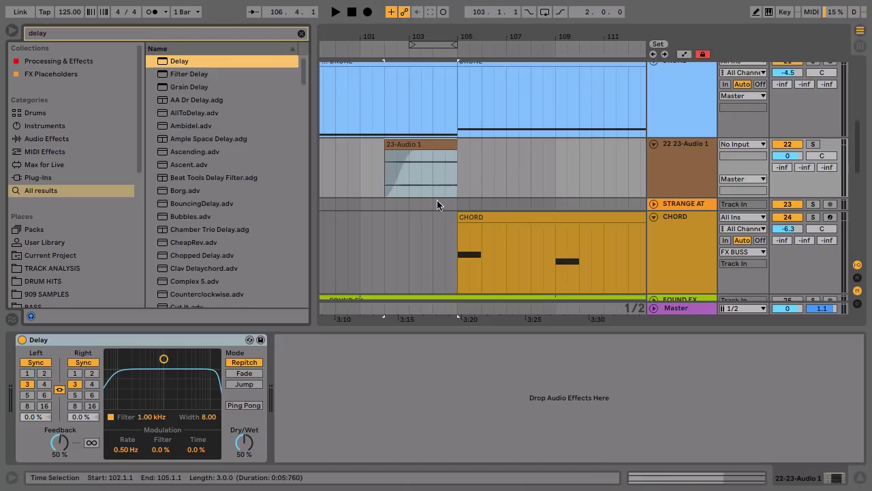
drag(58, 443, 59, 436)
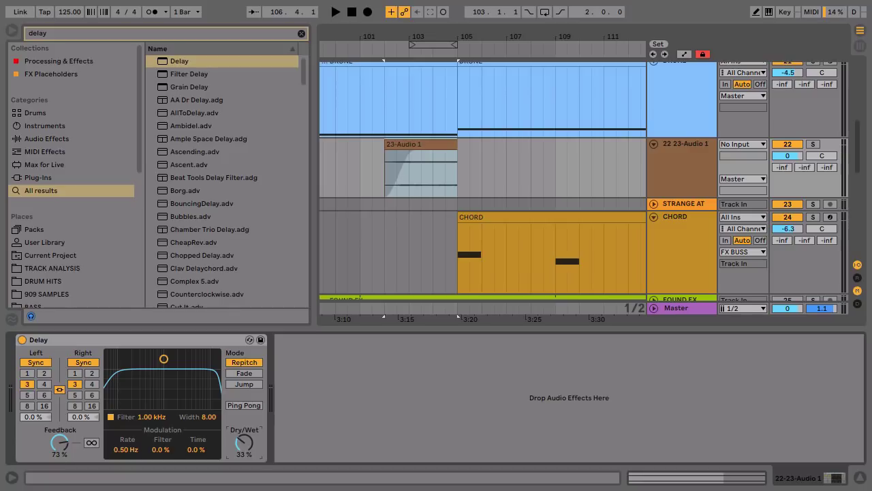
click(45, 384)
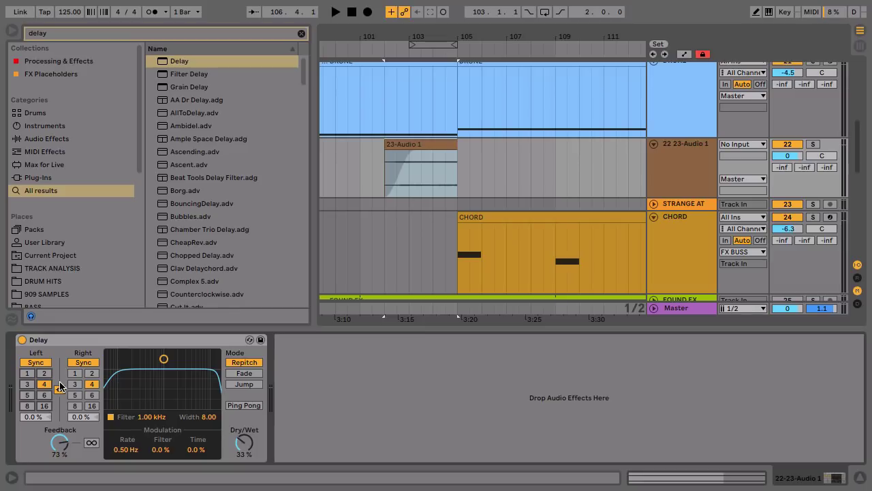
- Audition the recorded clip from bar 102, and raise the Delay's dry/wet to 38% and feedback to 76%
click(426, 143)
key(space)
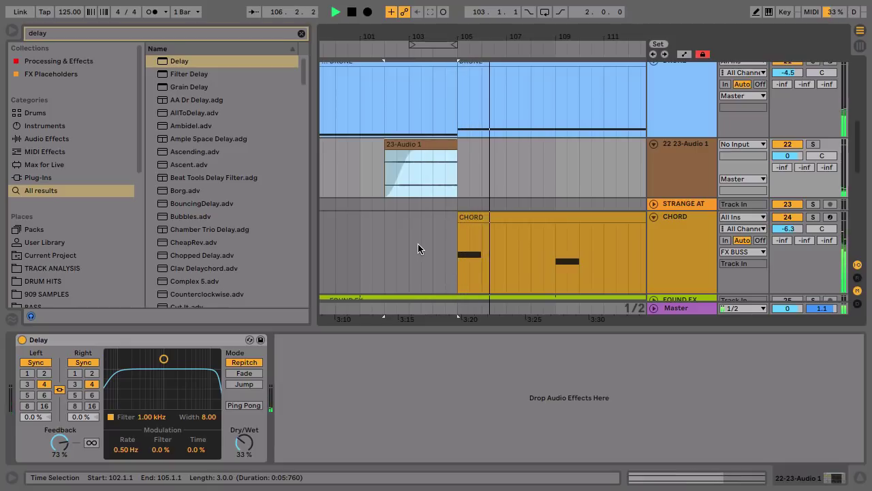
key(space)
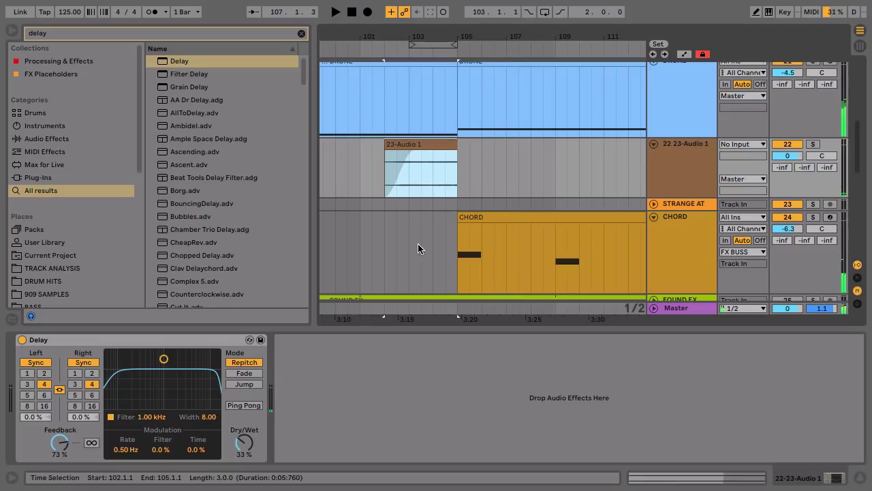
click(244, 441)
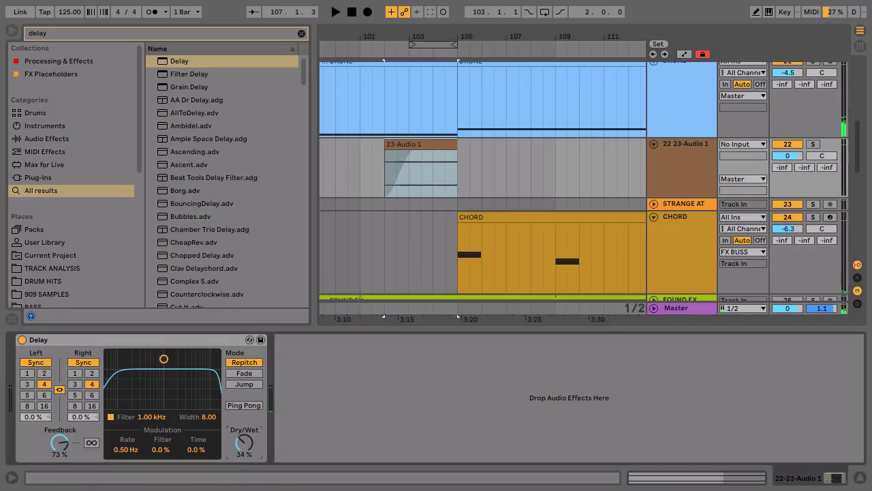
click(60, 443)
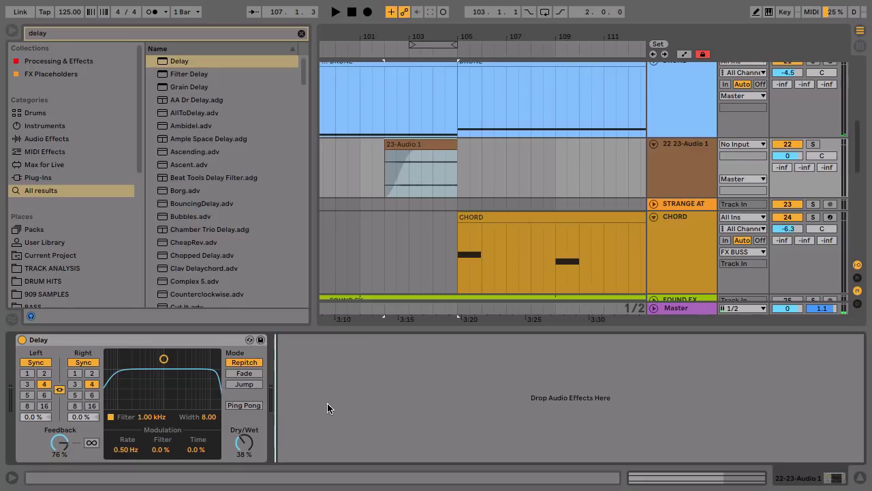
- Find the stock Pedal effect, load it after the Delay on the recorded audio track, and hide the browser
key(ctrl+f)
text(pedal)
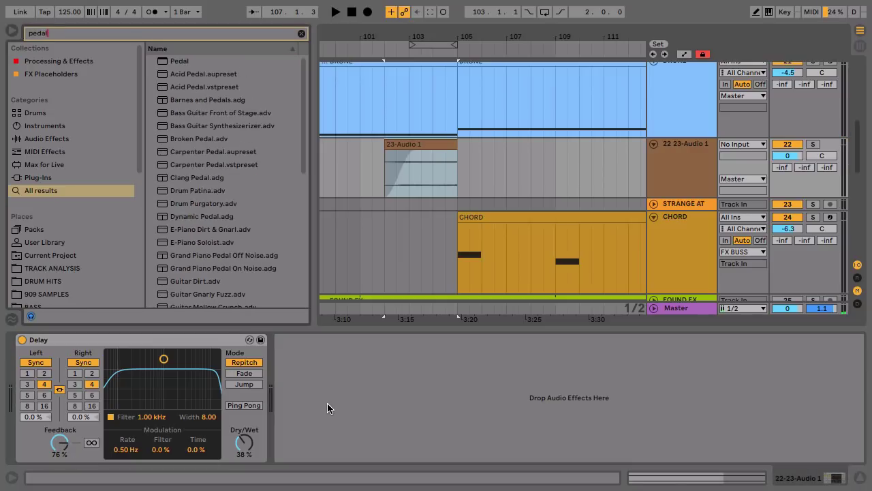
key(Down)
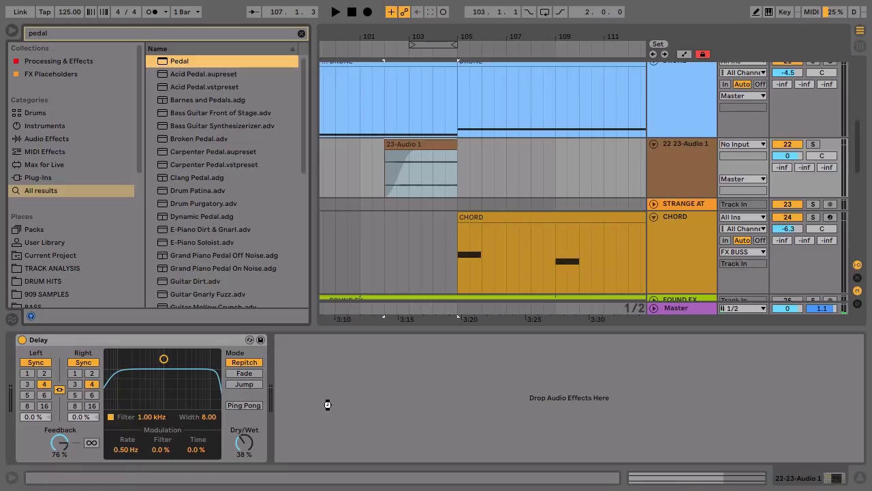
drag(327, 405, 329, 408)
key(ctrl+alt+b)
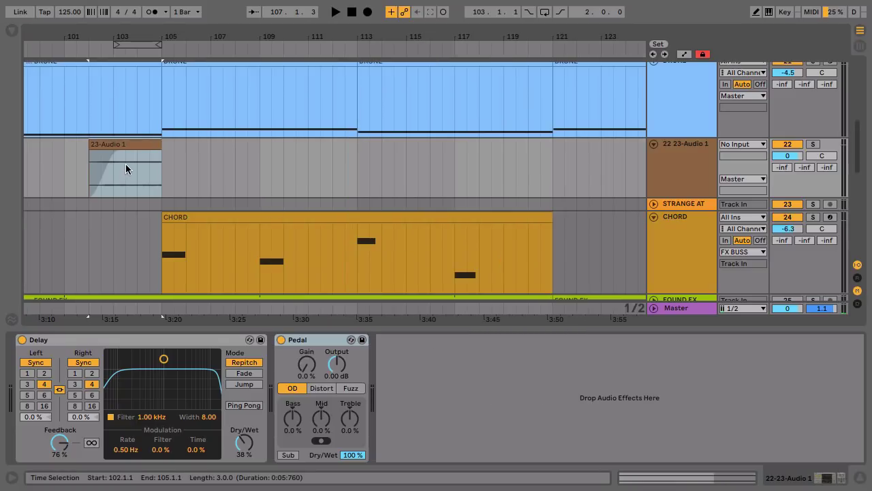
- Solo the recorded audio track and set the Pedal's output to -10 dB
click(146, 141)
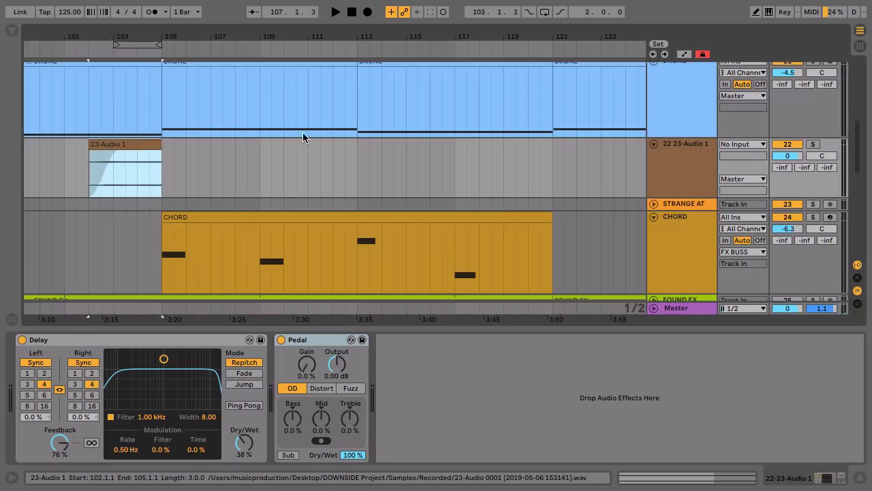
click(813, 145)
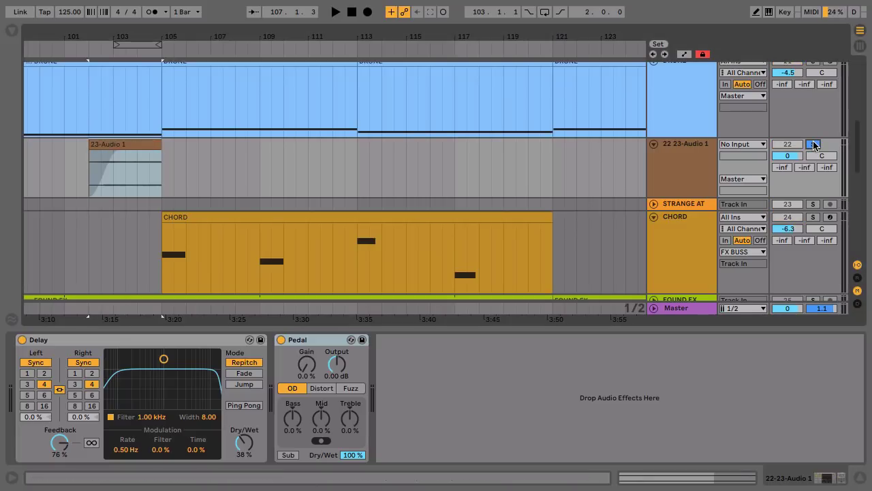
click(134, 143)
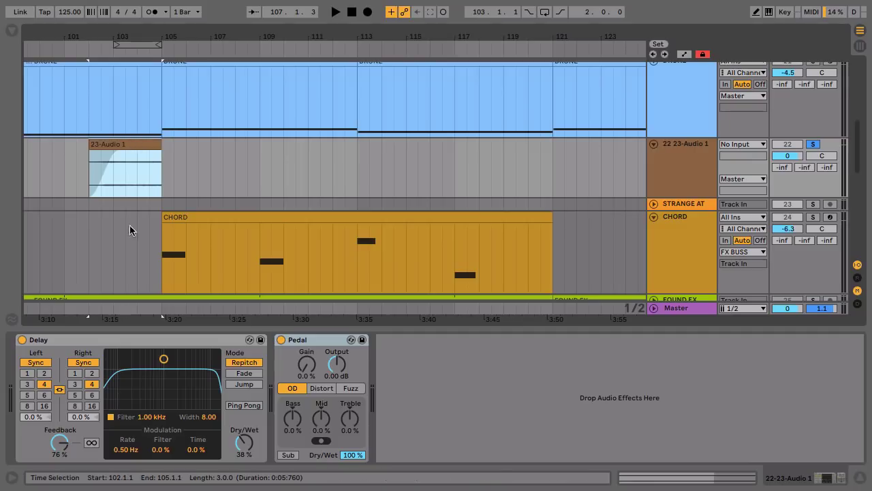
click(336, 376)
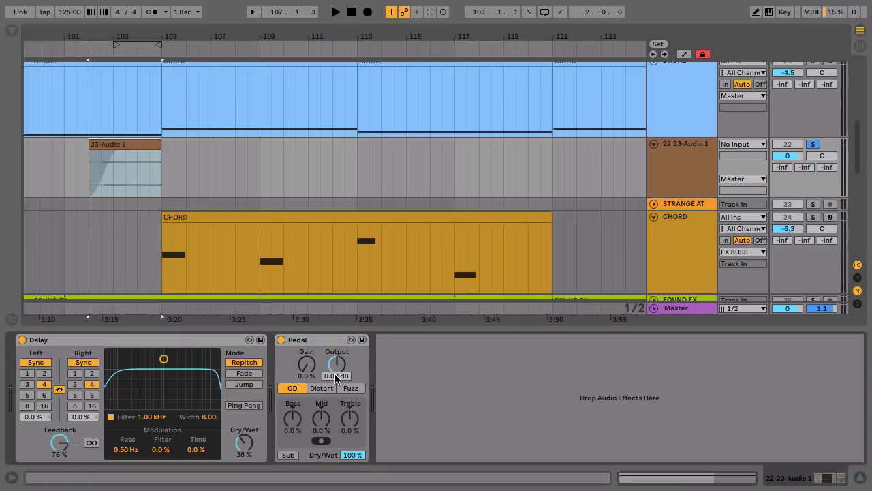
text(-10)
key(Return)
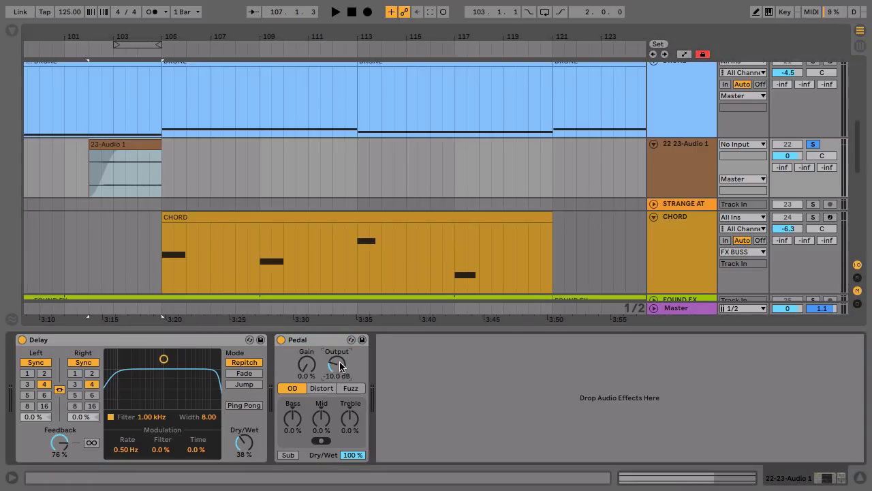
- Loop the second half of the recorded clip, from 103.3 to bar 105, and start playback
click(125, 178)
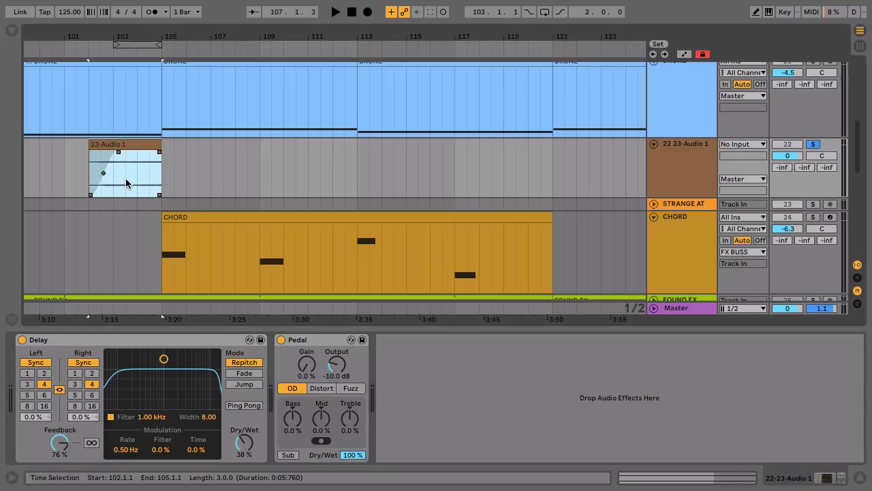
drag(126, 183, 156, 180)
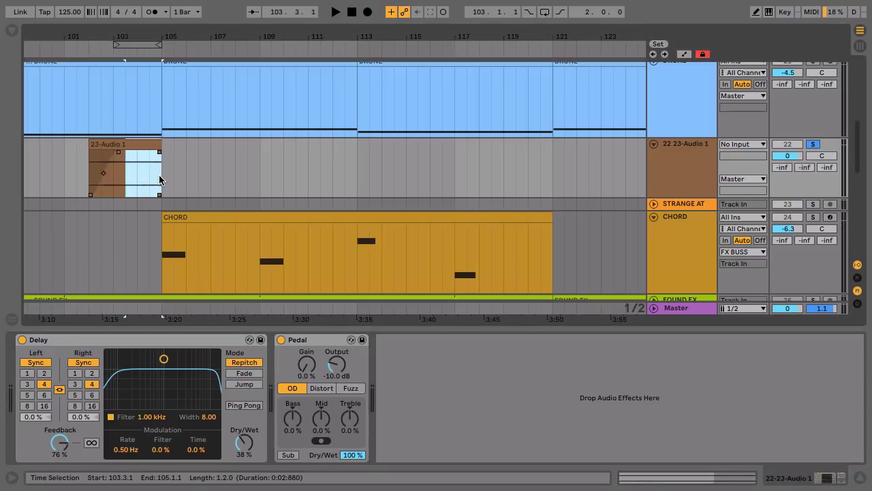
key(ctrl+l)
key(space)
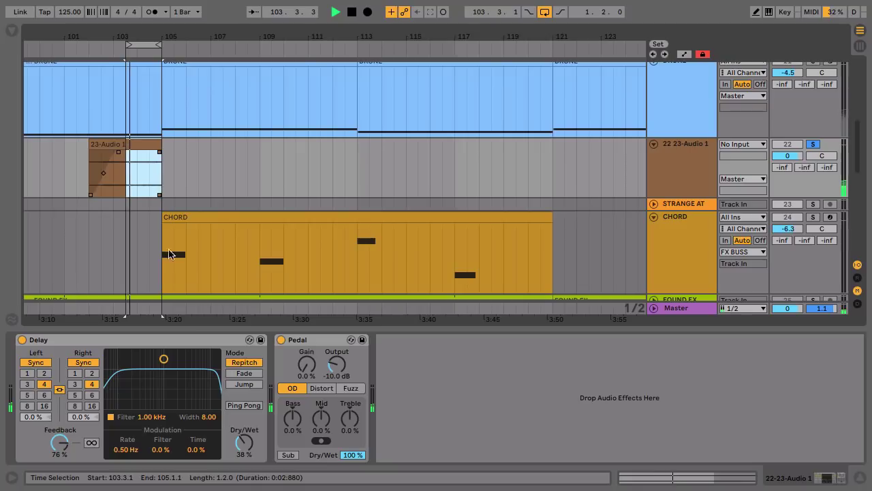
- Raise the Pedal's gain to 24%, compare the OD, Distort and Fuzz modes during playback, and choose Fuzz
drag(307, 364, 306, 341)
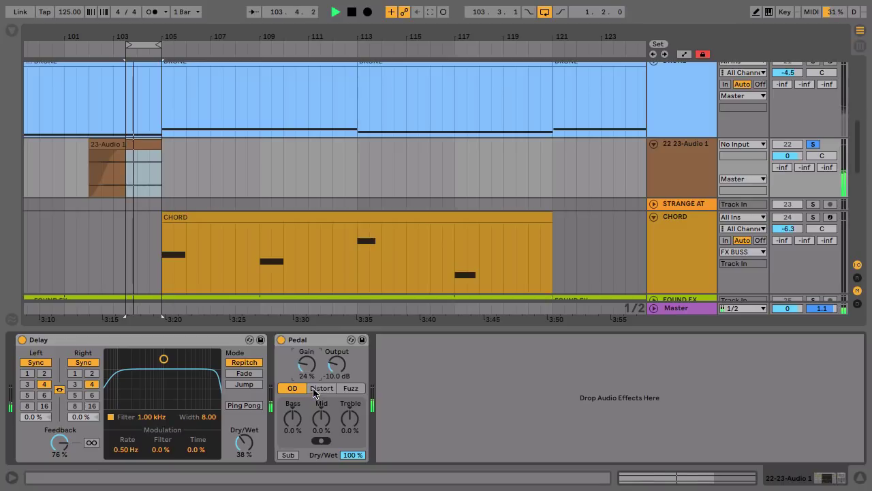
click(322, 388)
click(347, 388)
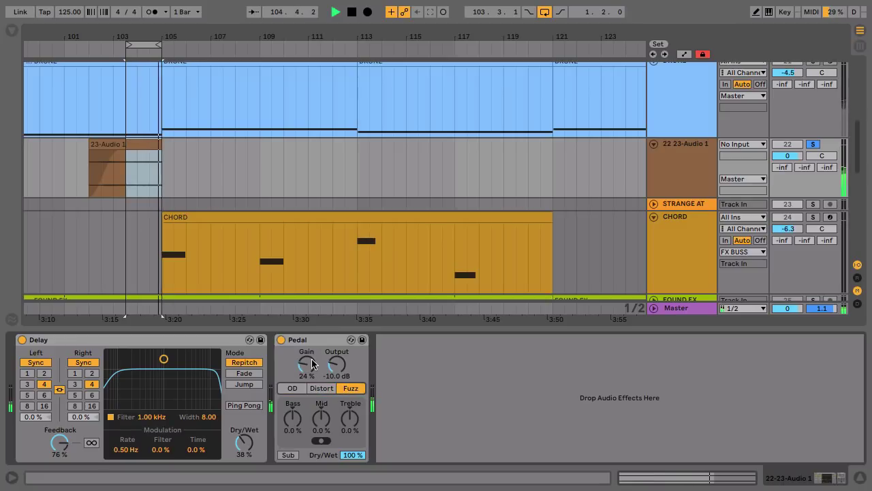
click(300, 388)
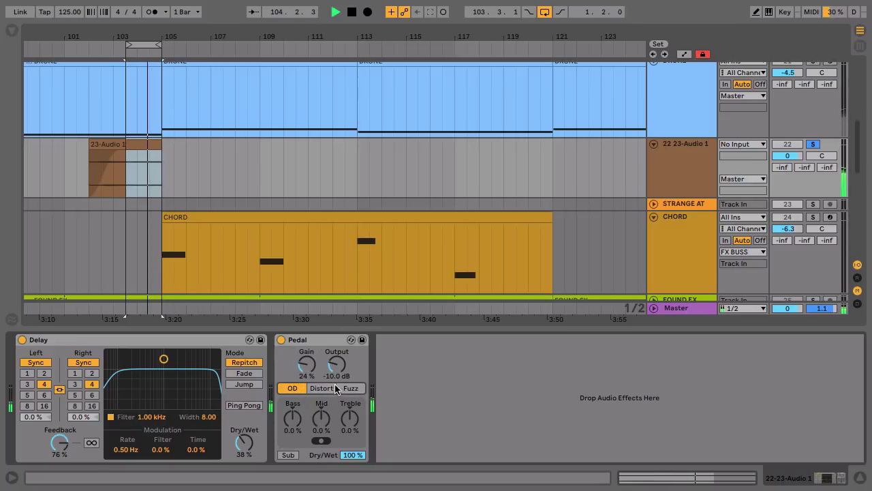
click(350, 388)
key(space)
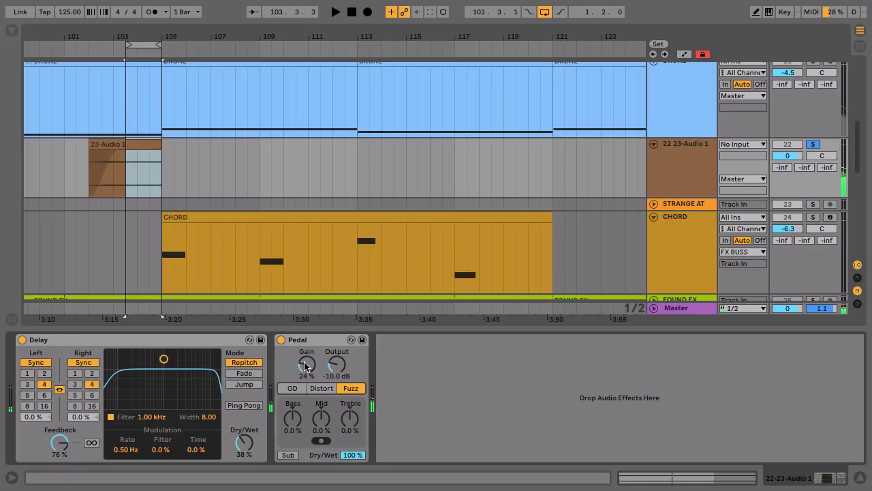
- Set the Pedal's gain to 27% and lower its dry/wet to 53% while auditioning the loop
click(299, 363)
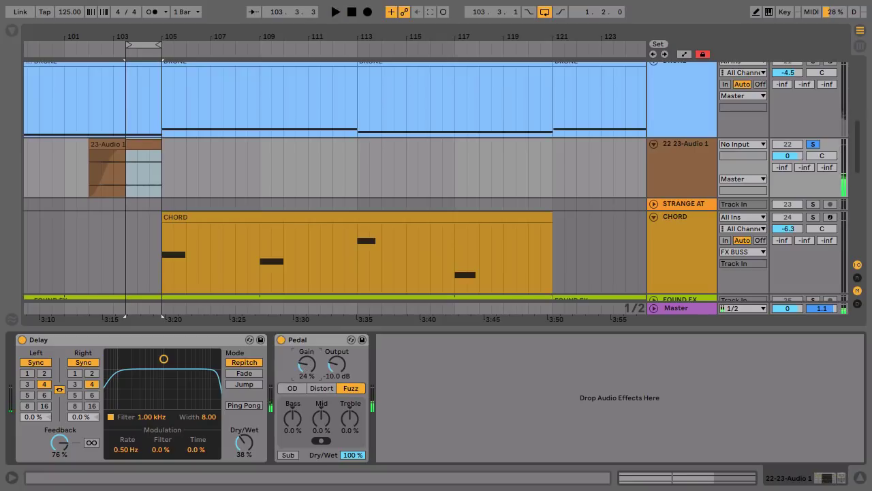
click(305, 363)
drag(304, 363, 308, 366)
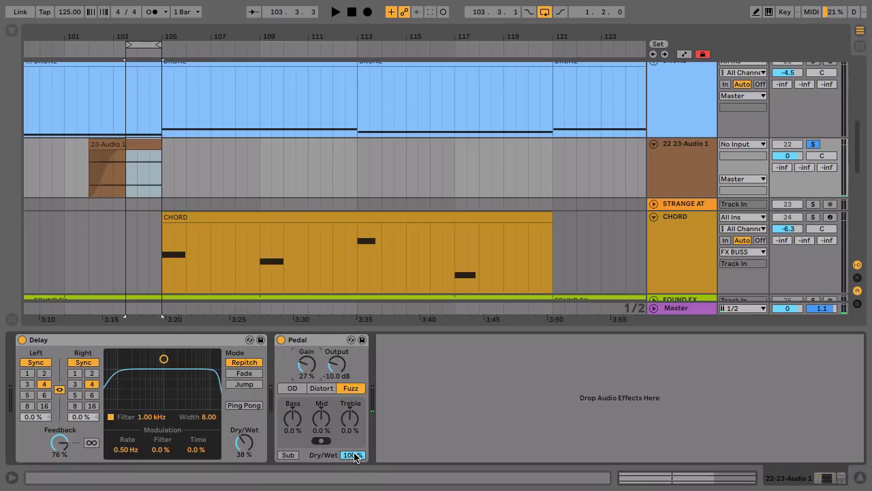
key(space)
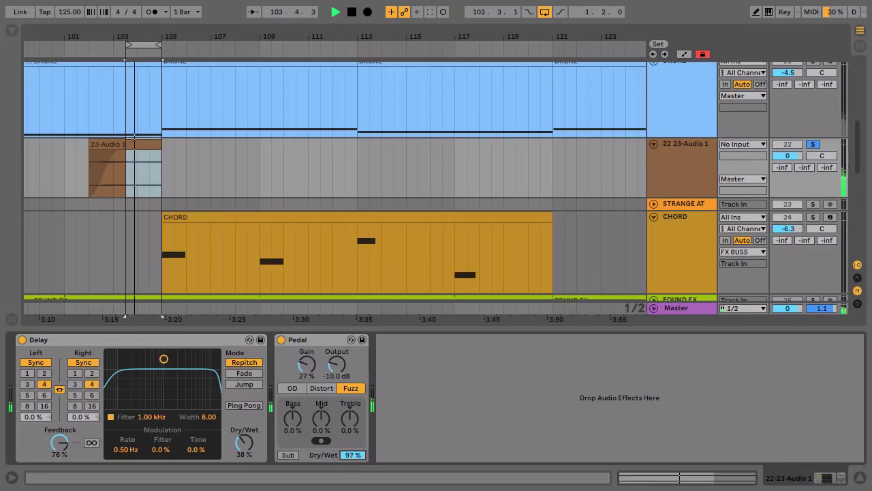
drag(354, 457, 354, 488)
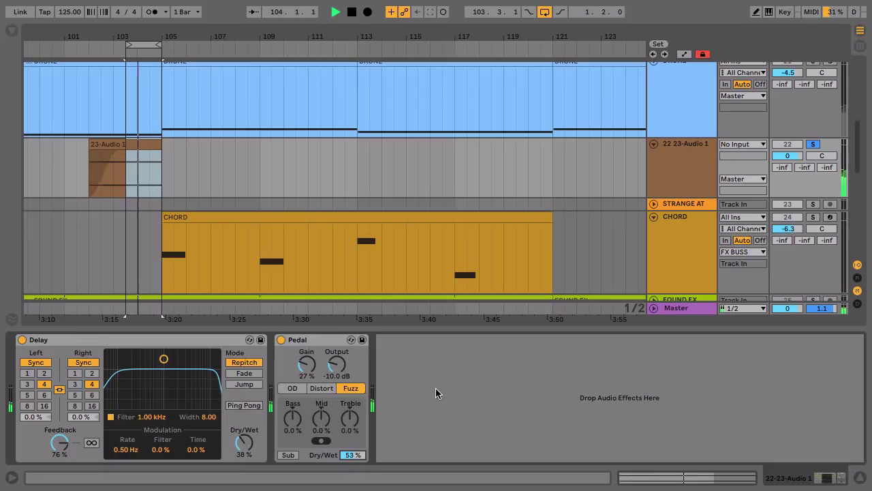
key(space)
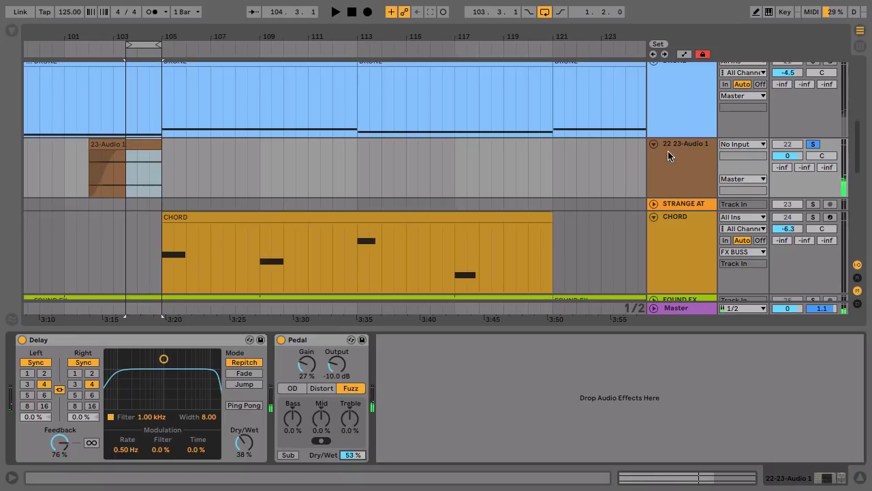
- Lower the recorded audio track's volume to -3.0 dB and turn off loop playback
drag(789, 155, 792, 158)
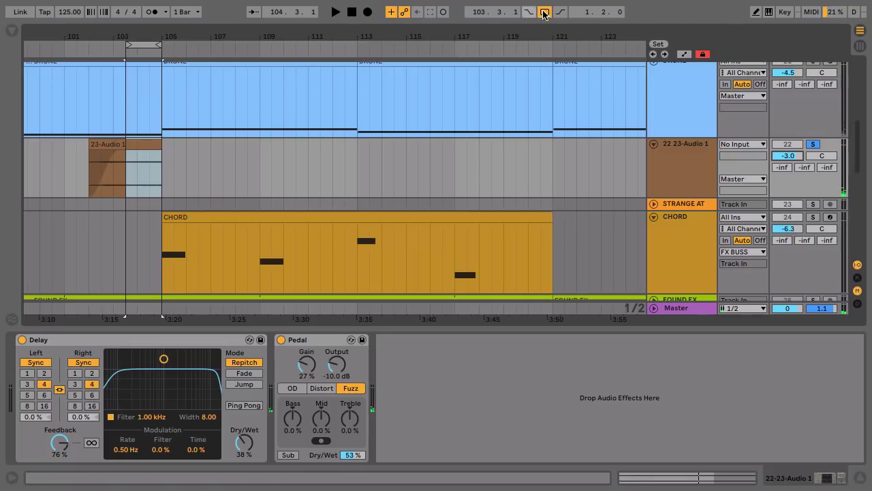
scroll(356, 243, left, 5)
scroll(356, 244, up, 2)
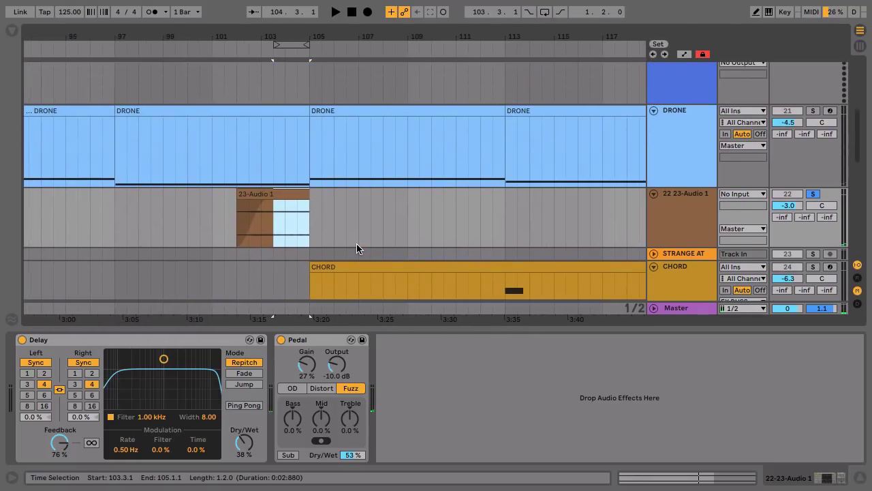
- Unsolo the recorded audio track and audition the transition into the CHORD section from bar 99
click(165, 230)
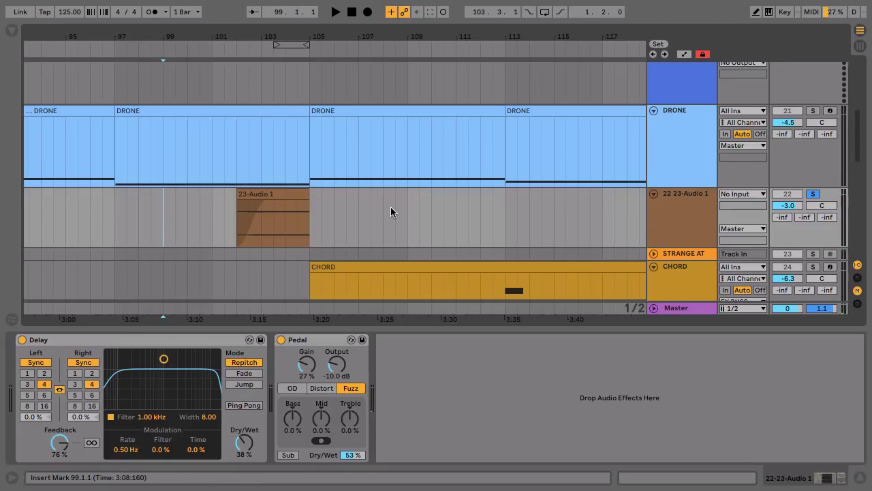
scroll(390, 208, down, 1)
key(space)
key(space)
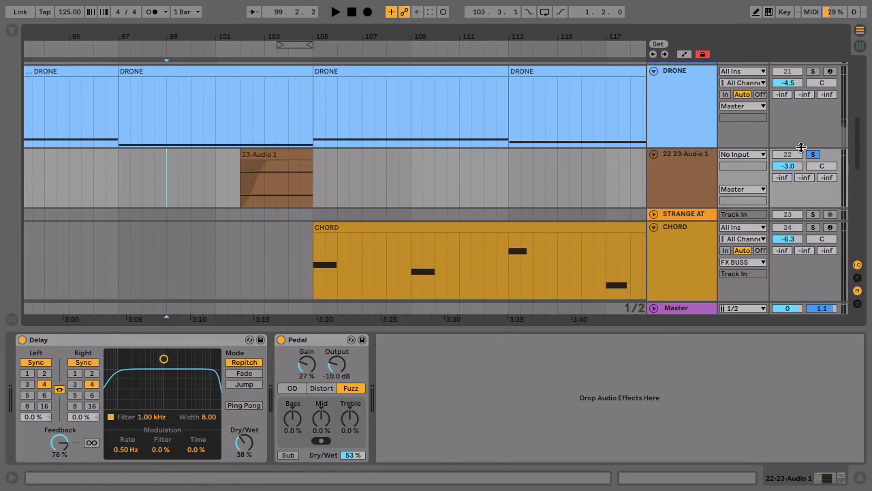
click(801, 146)
click(814, 154)
key(space)
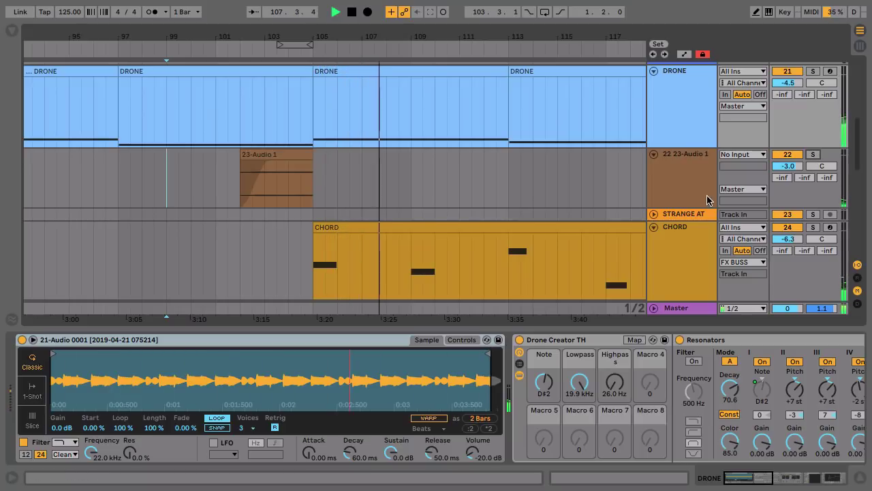
key(space)
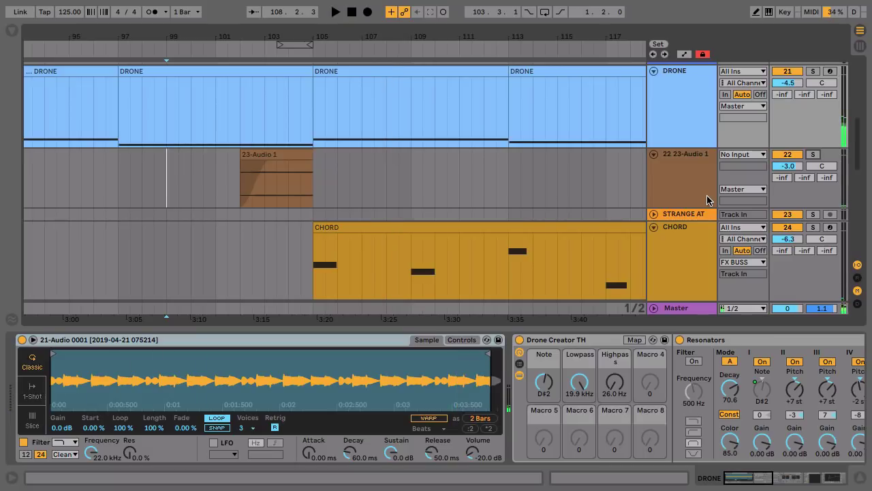